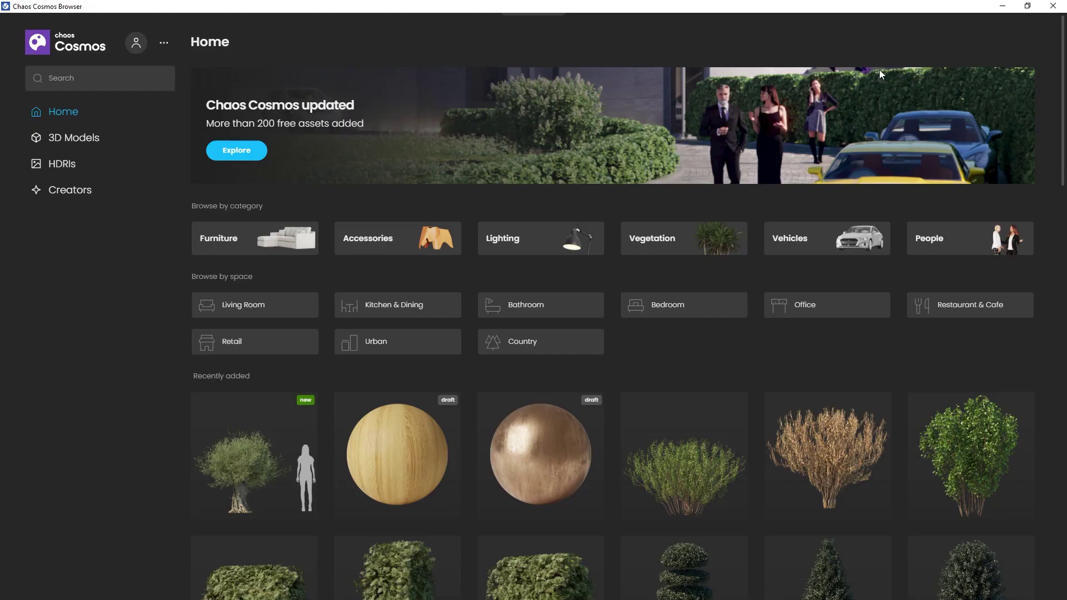
Browse 3D Models > Vegetation > Trees and download Golden Shower Tree 003.
left_click(92, 142)
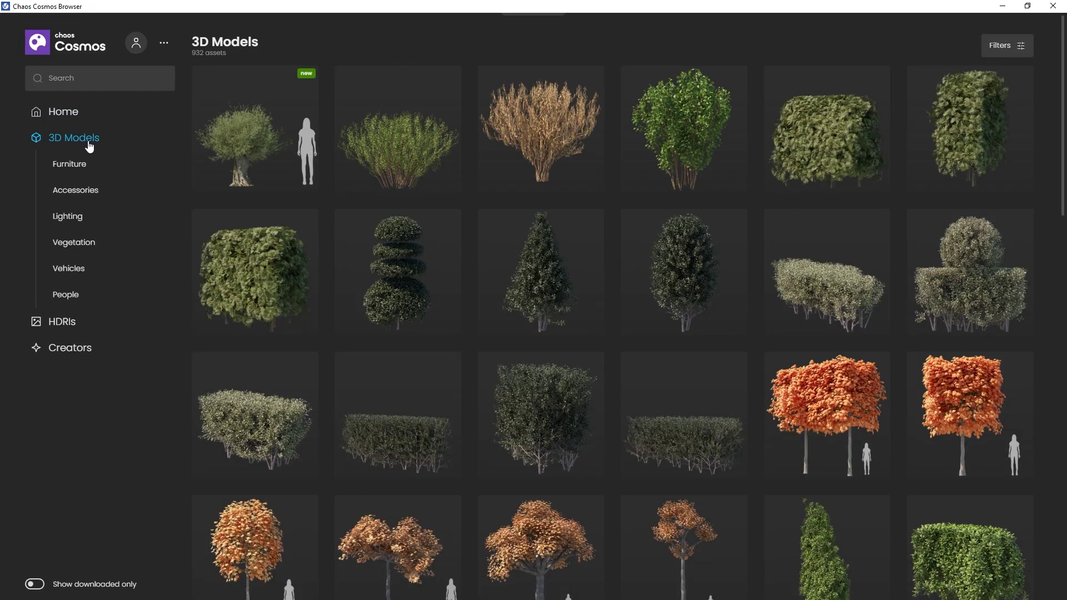
left_click(82, 167)
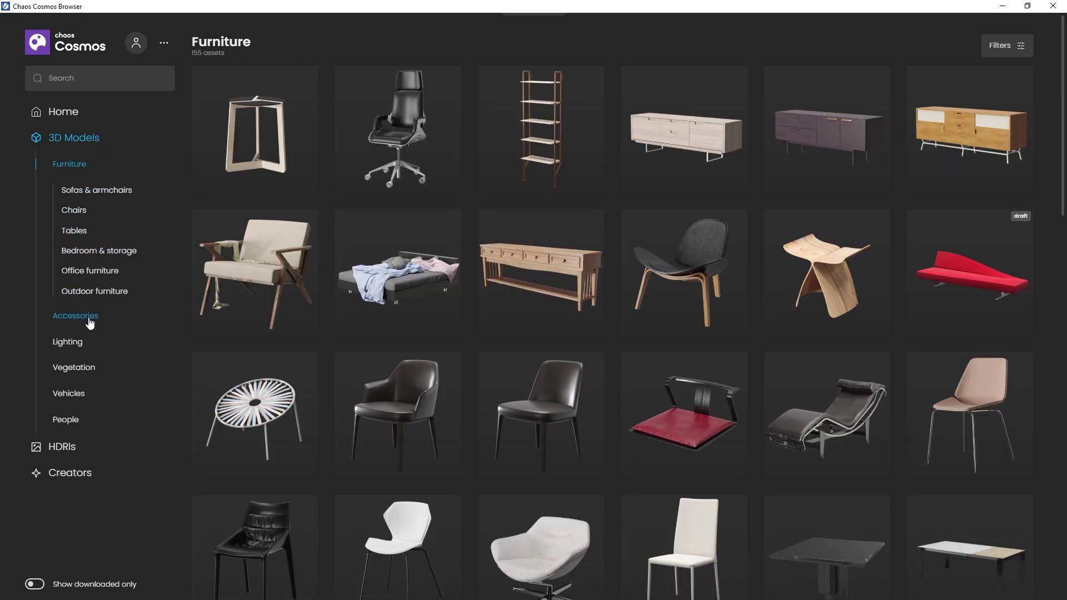
left_click(91, 368)
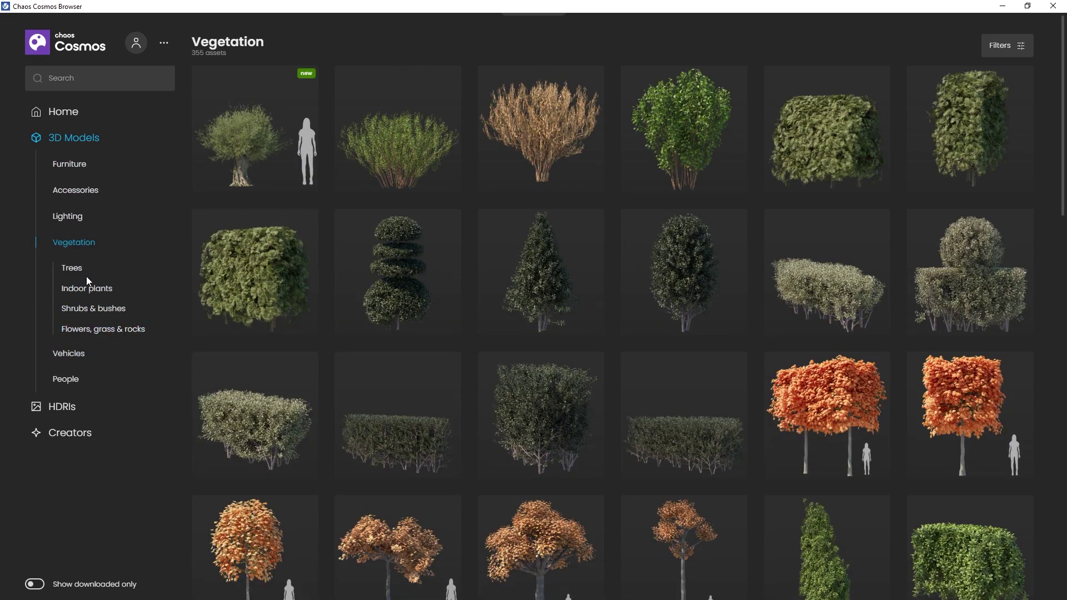
left_click(72, 268)
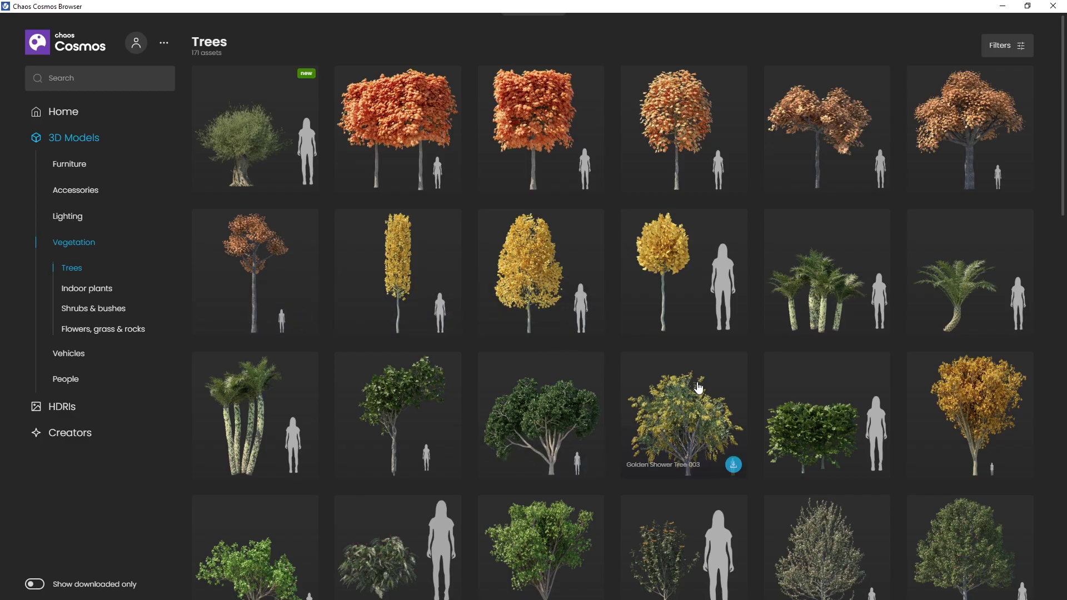
left_click(698, 387)
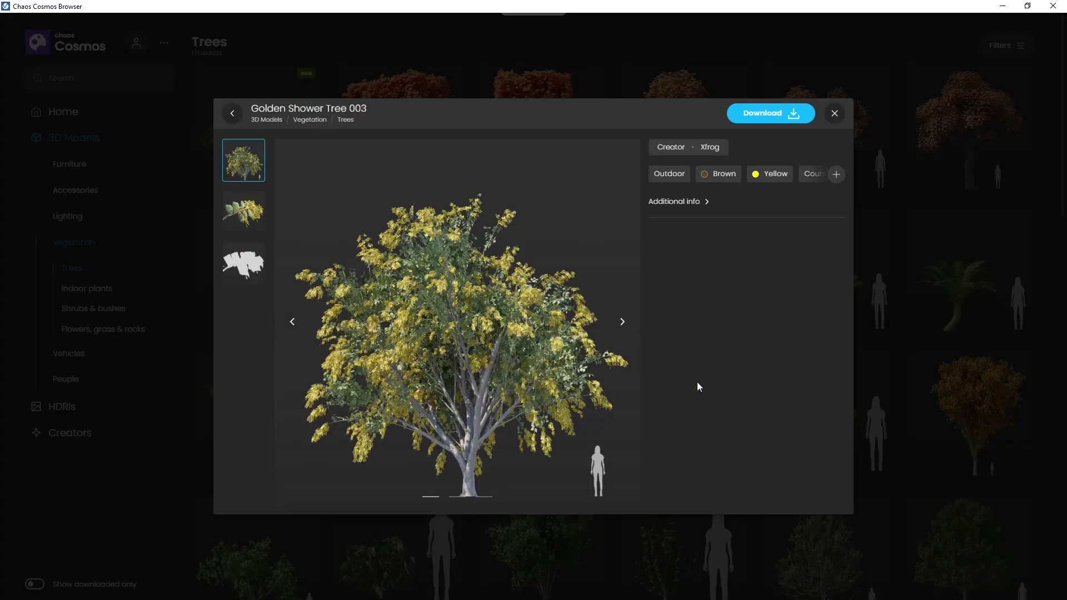
left_click(239, 220)
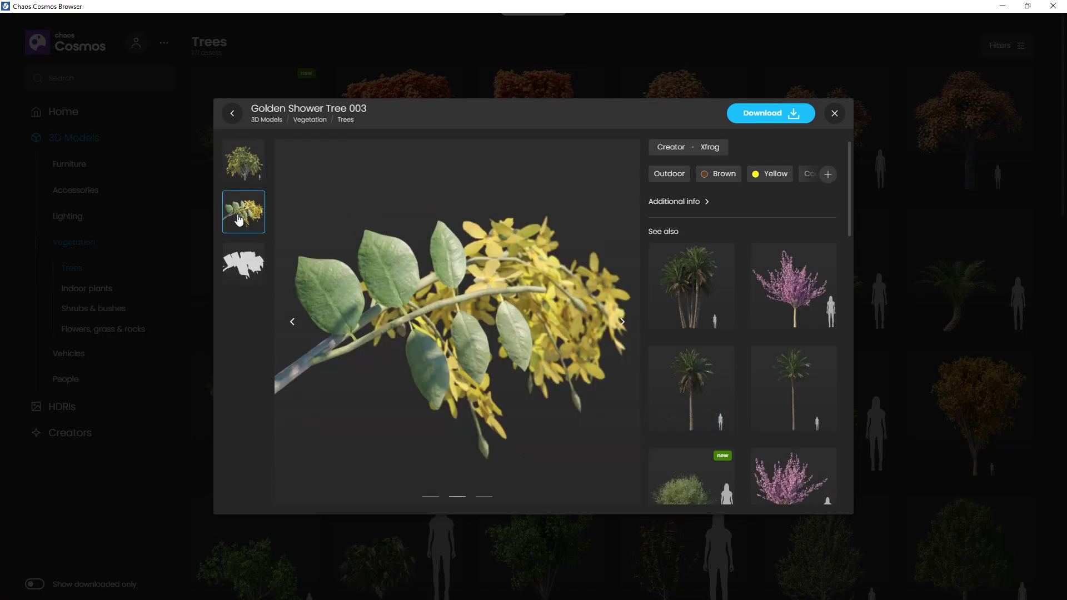
left_click(767, 113)
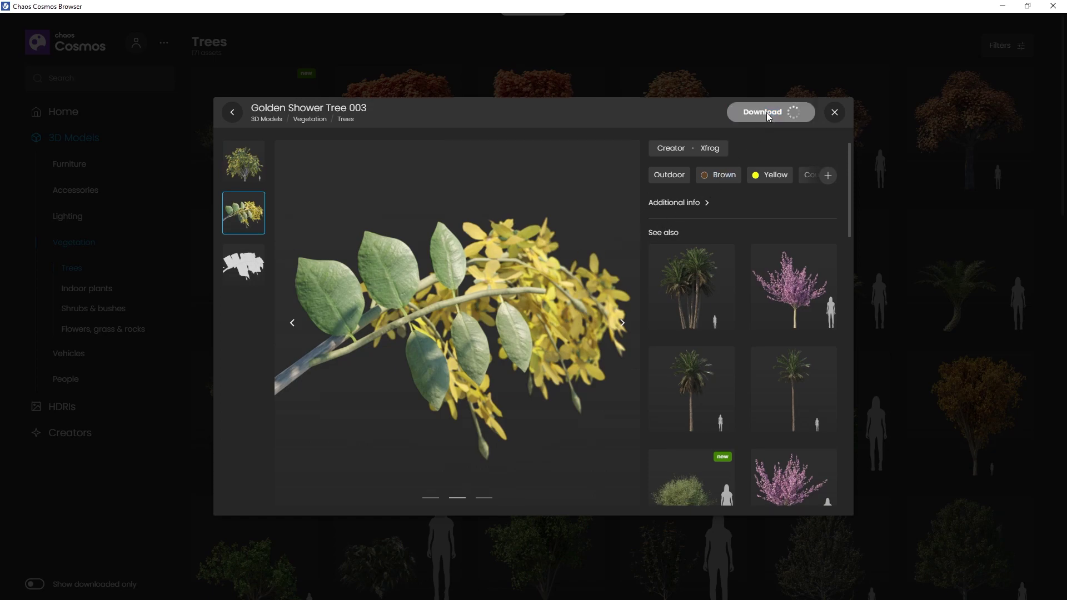
left_click(834, 112)
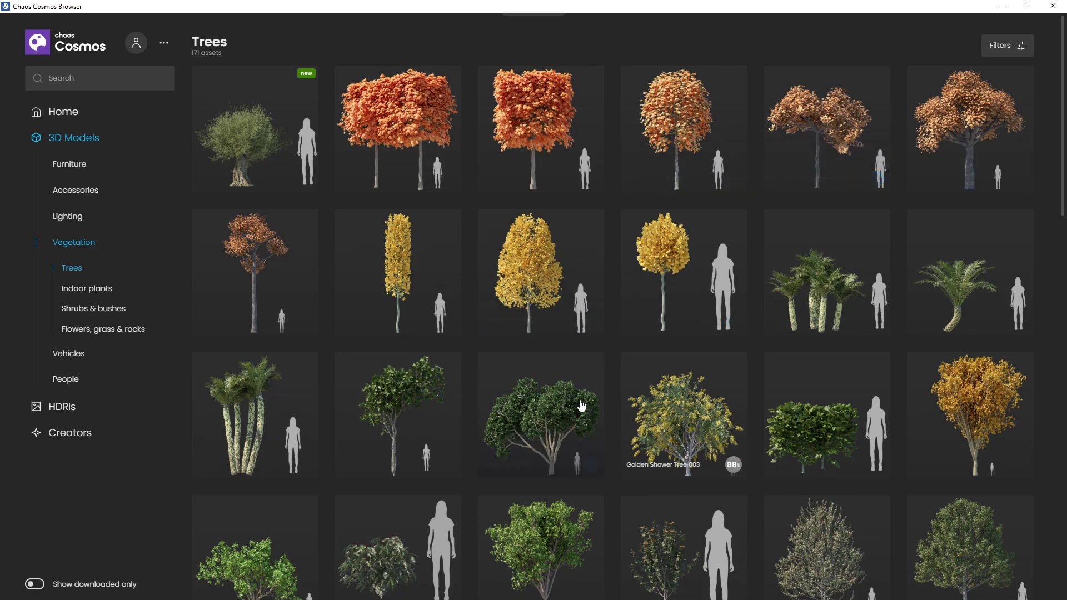
Download Weeping Fig 003, Banyan 002 and European Hornbeam 002, then send Weeping Fig 003 into the scene.
left_click(590, 464)
left_click(448, 465)
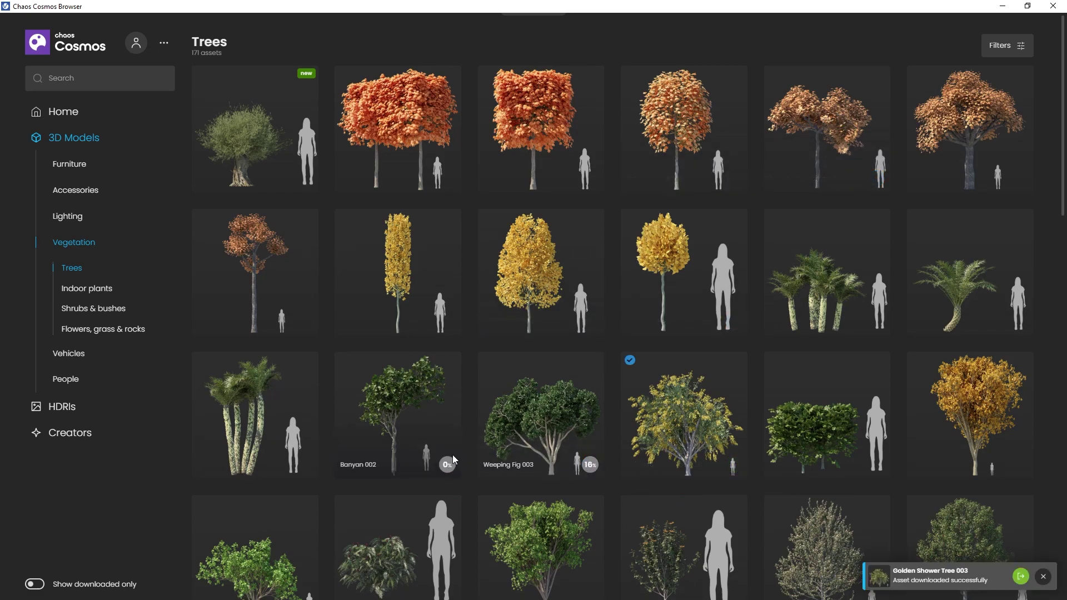
left_click(590, 322)
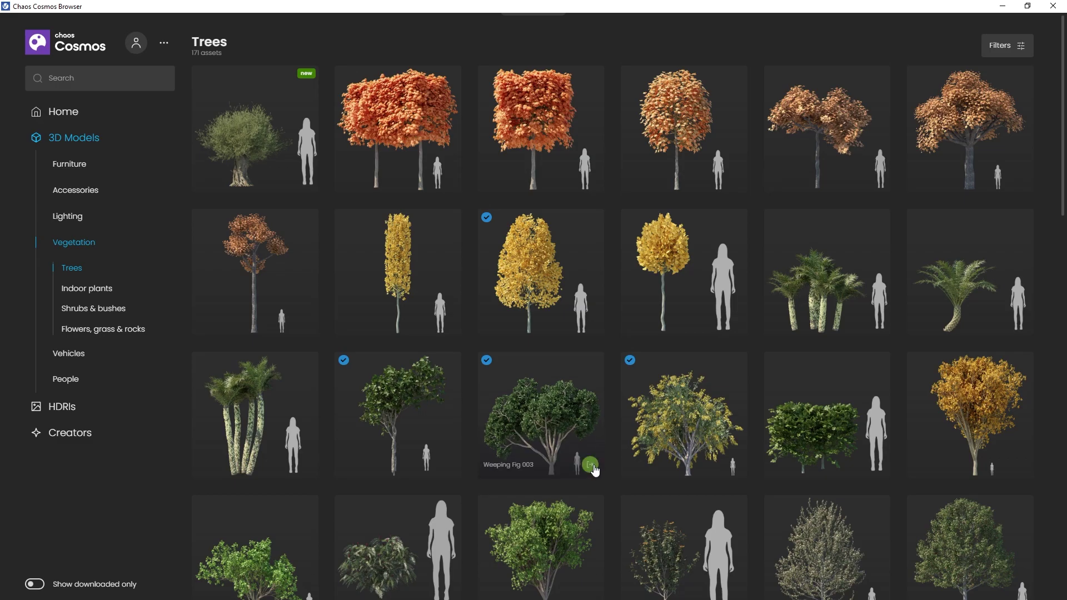
left_click(588, 466)
Place Weeping Fig trees on the lower-left and upper-right stumps, then switch to the Render_Camera view.
scroll(447, 496, "up", 3)
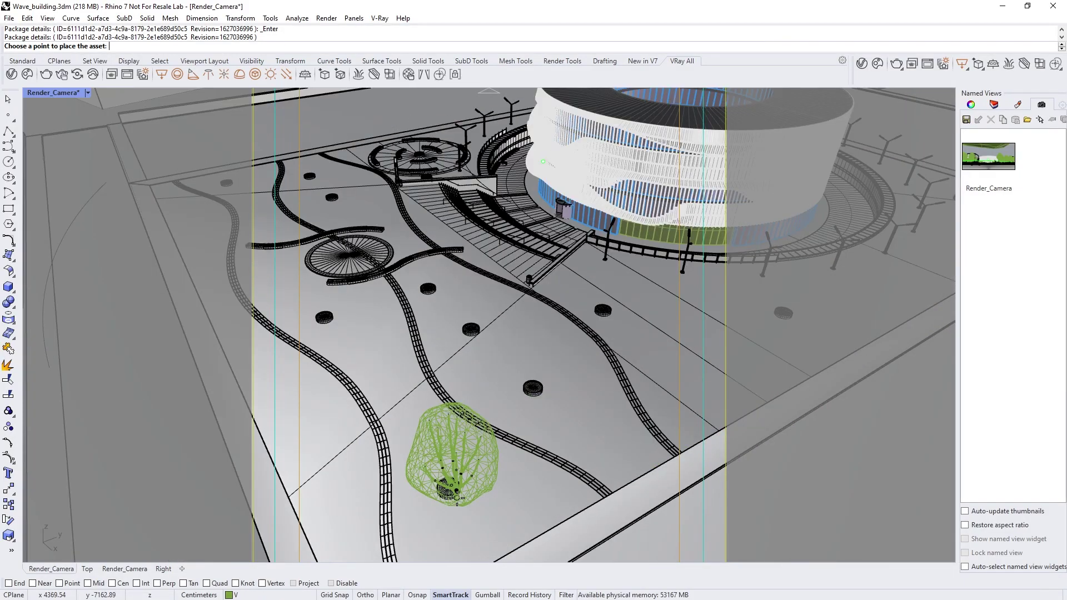
left_click(447, 496)
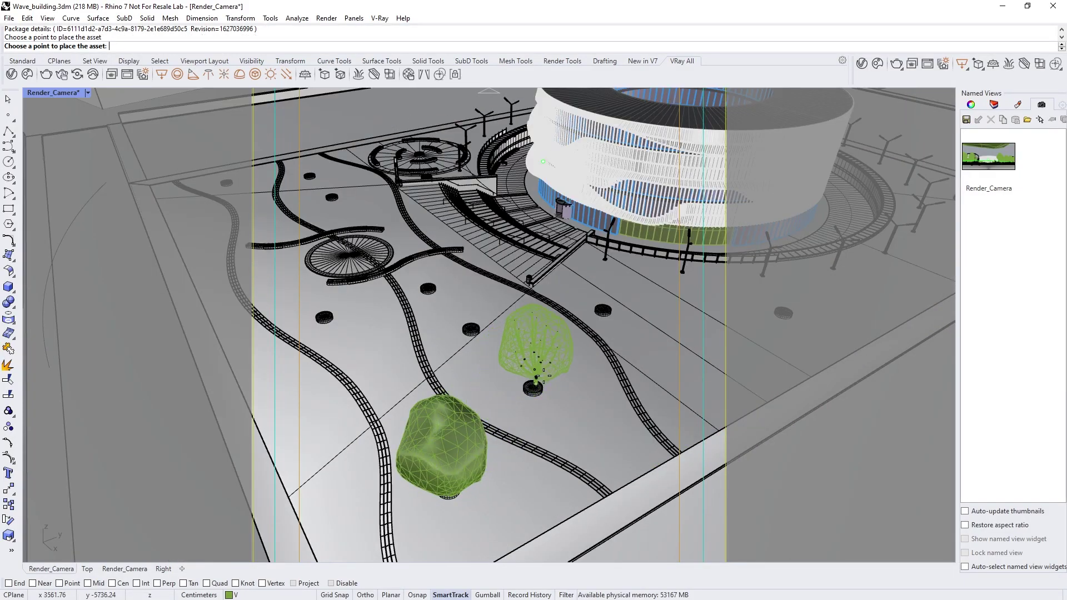
left_click(604, 305)
key("Return")
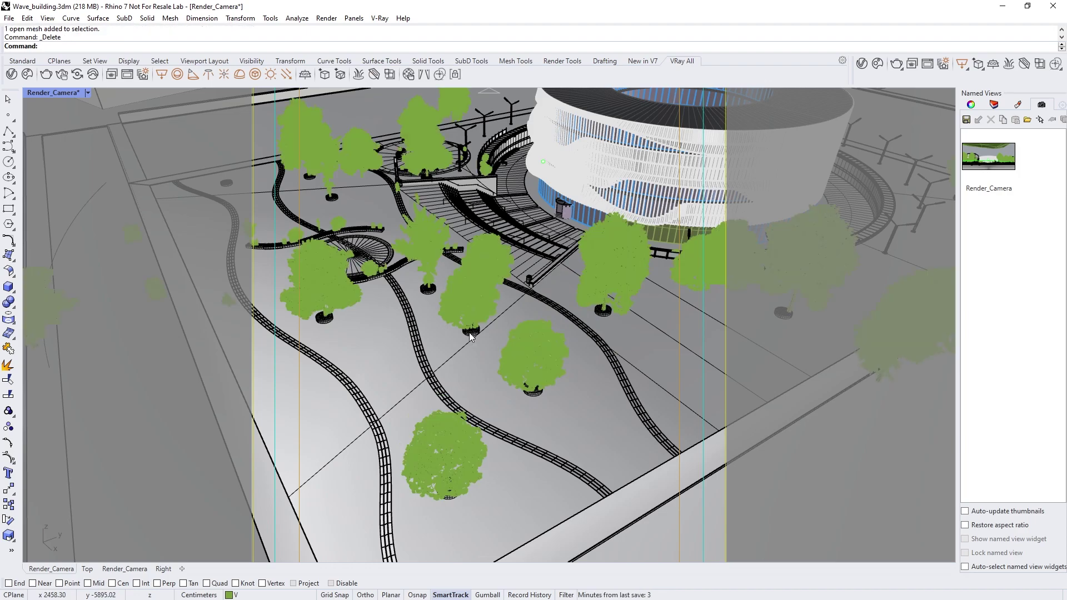
double_click(992, 162)
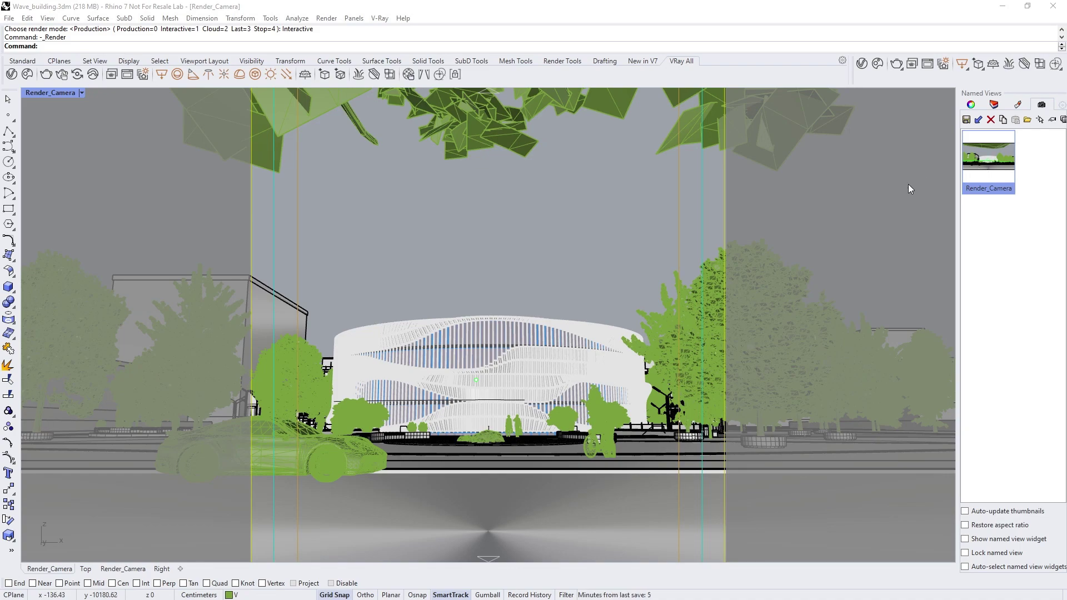
left_click(61, 74)
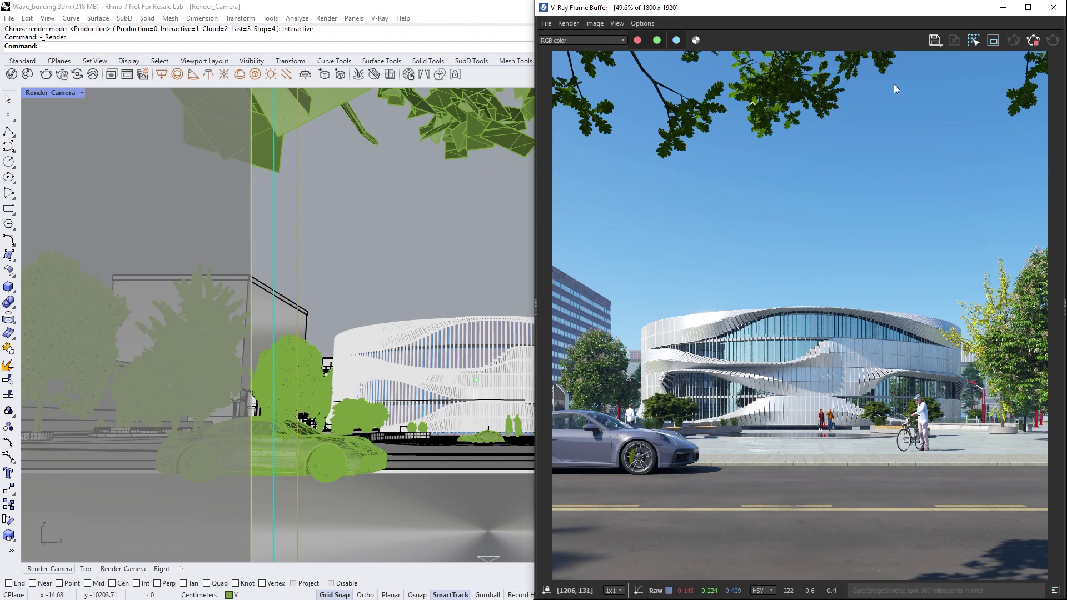
left_click(1052, 7)
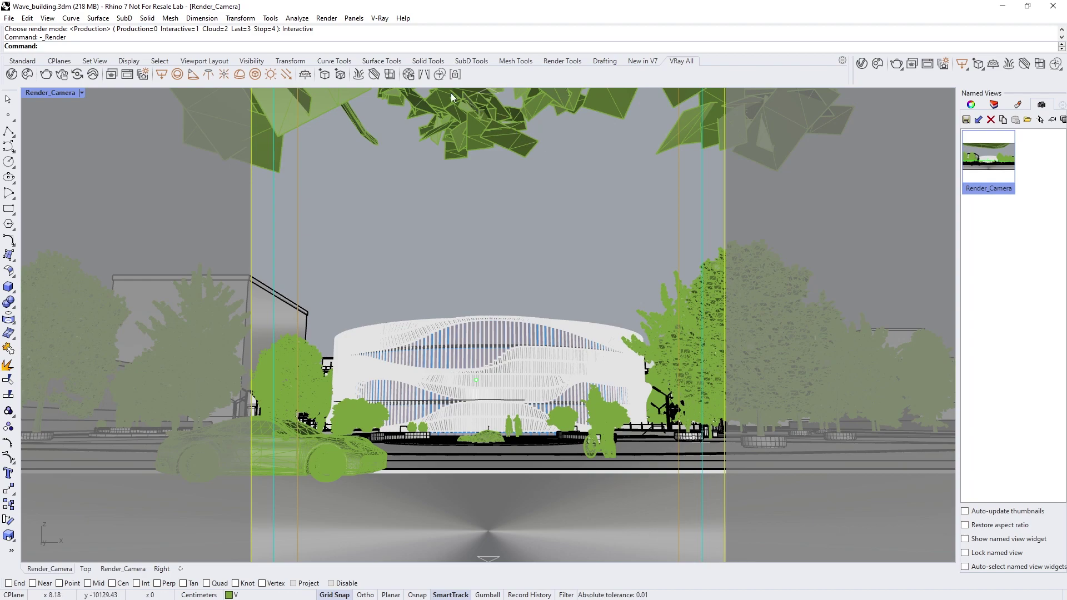
Save Wave_building.3dm when V-Ray asks, then open the V-Ray Pack Project dialog.
left_click(380, 18)
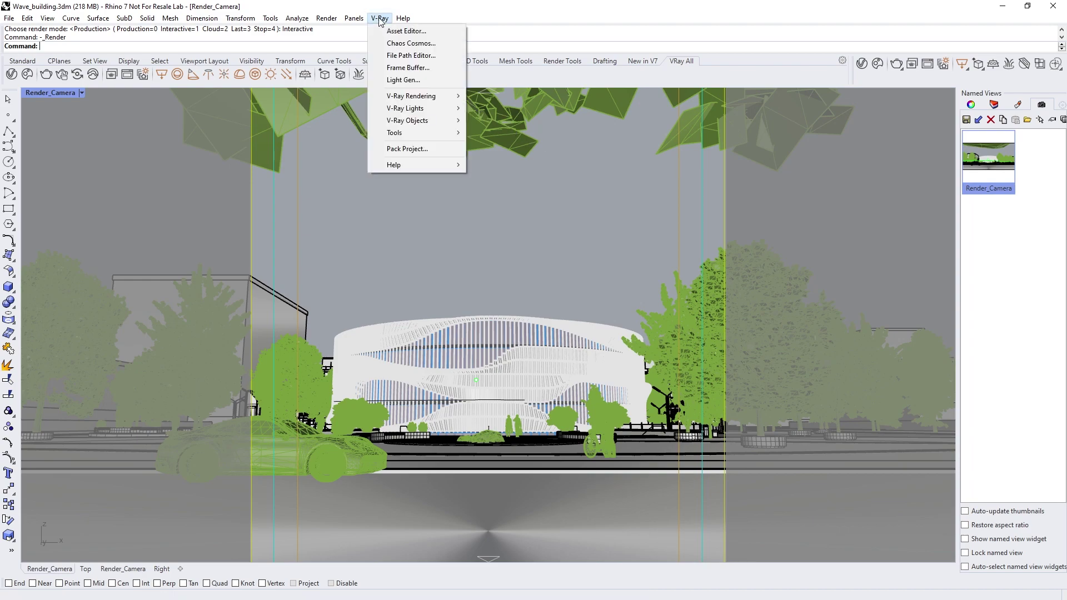
left_click(397, 149)
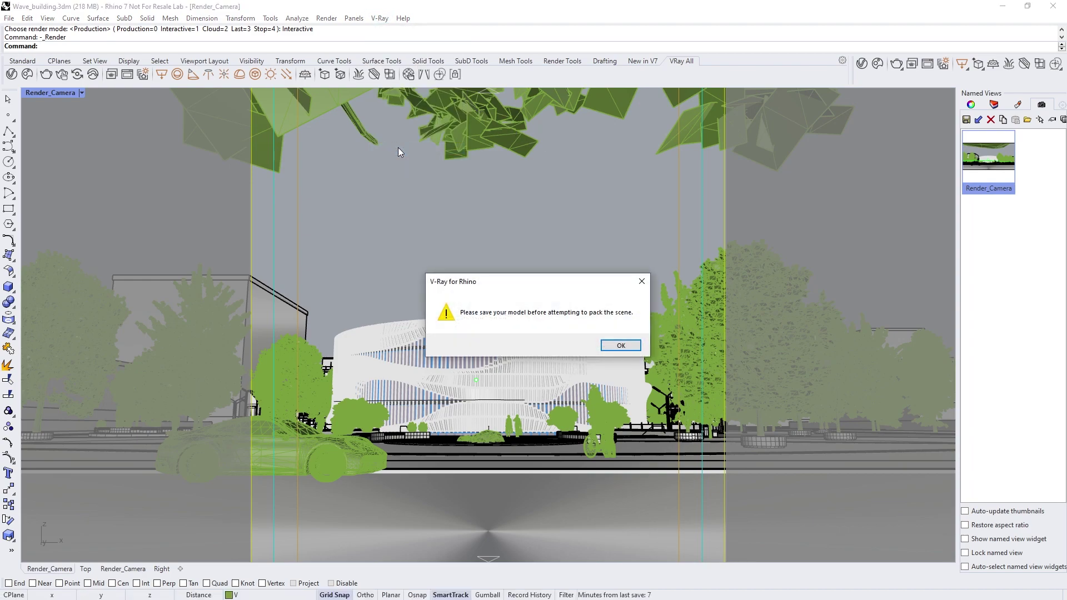
left_click(605, 345)
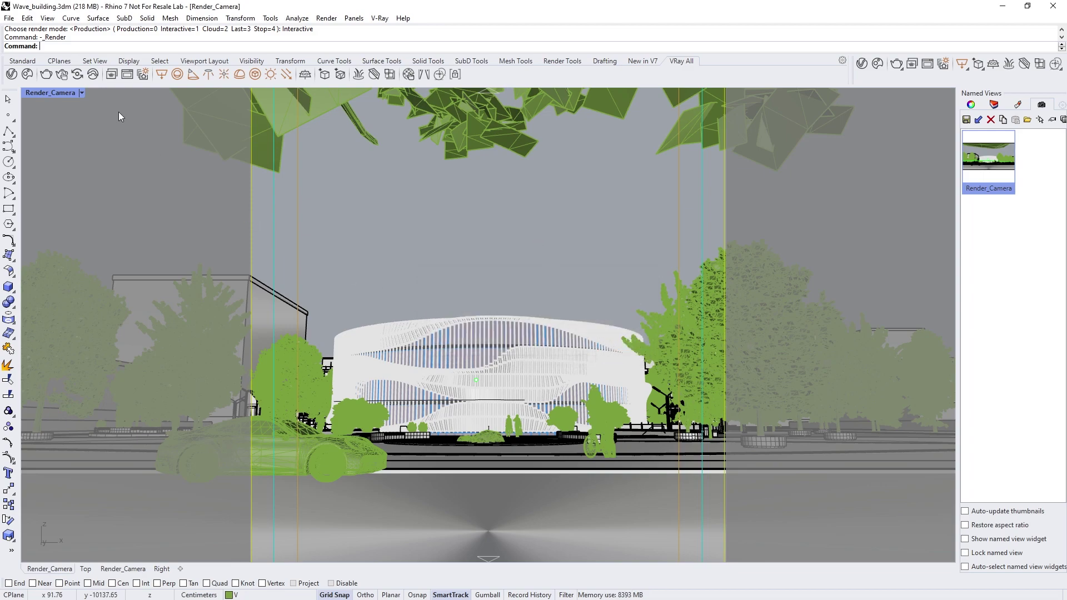
left_click(9, 18)
left_click(45, 72)
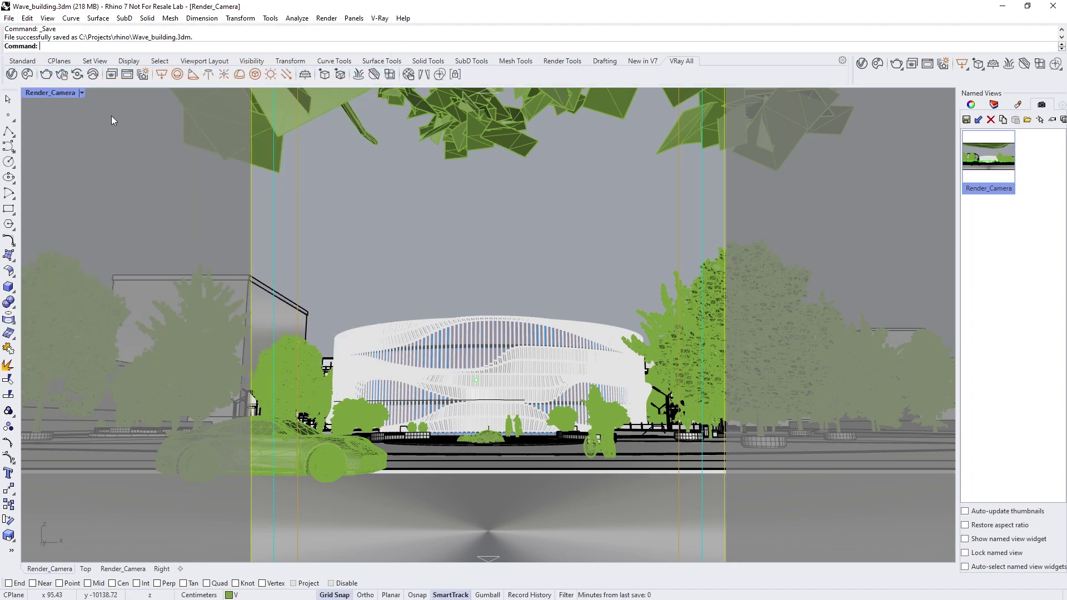
left_click(380, 18)
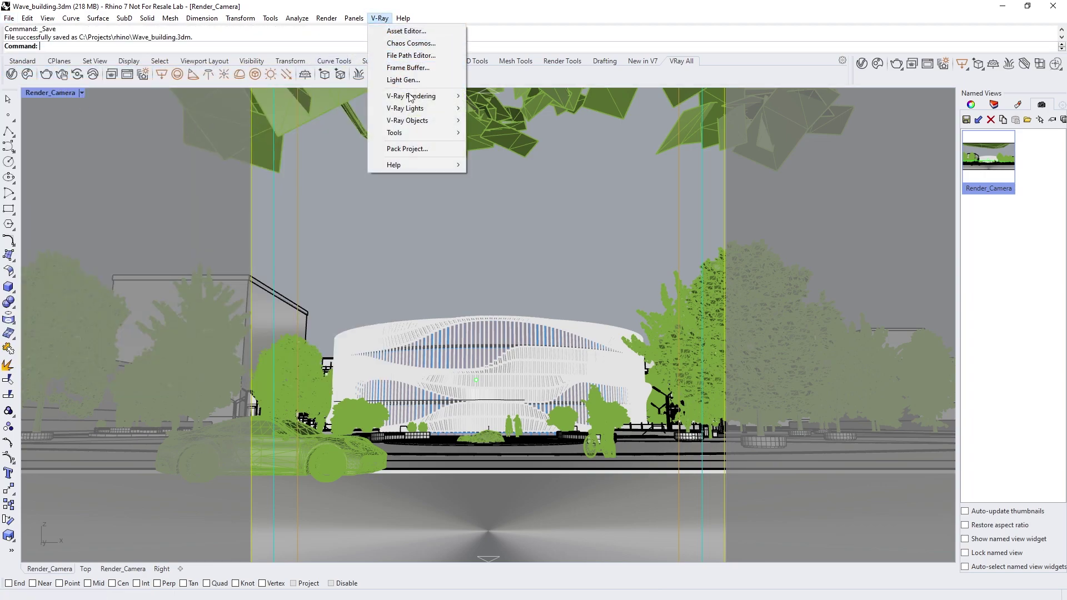
left_click(410, 148)
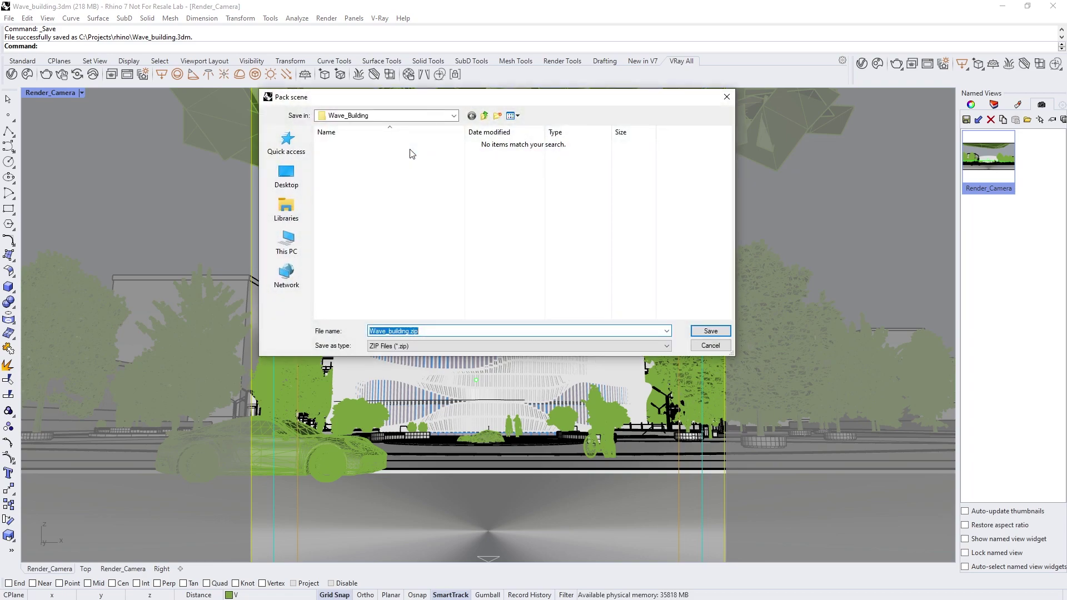
Pack the scene as Wave_building.zip, declining to include the Cosmos asset files.
left_click(701, 330)
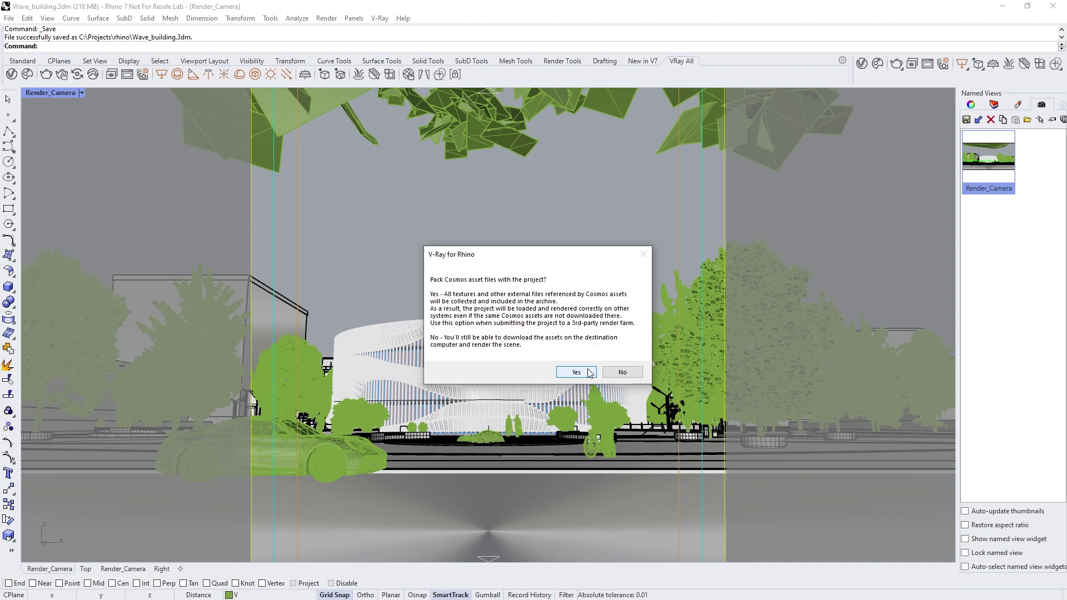
left_click(622, 372)
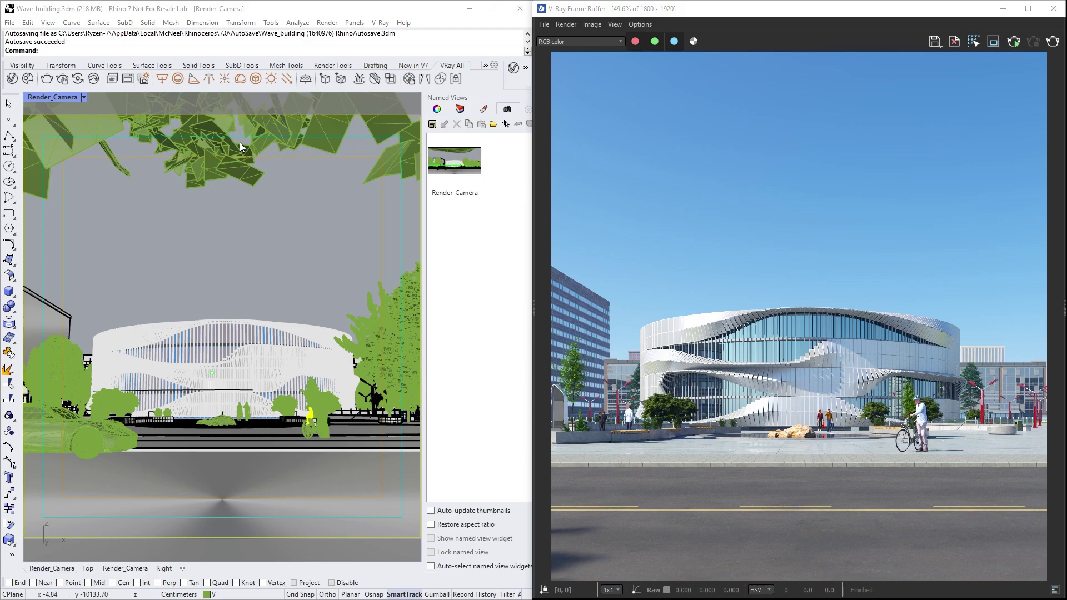
Download the missing Car 001 Cosmos asset in the V-Ray Asset Editor.
left_click(13, 79)
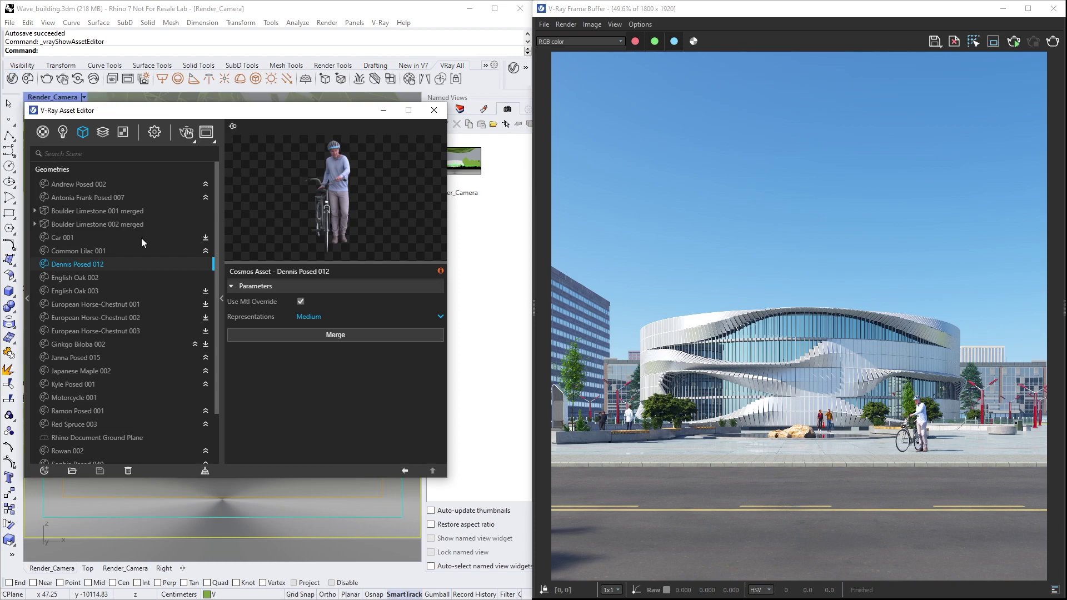
left_click(191, 237)
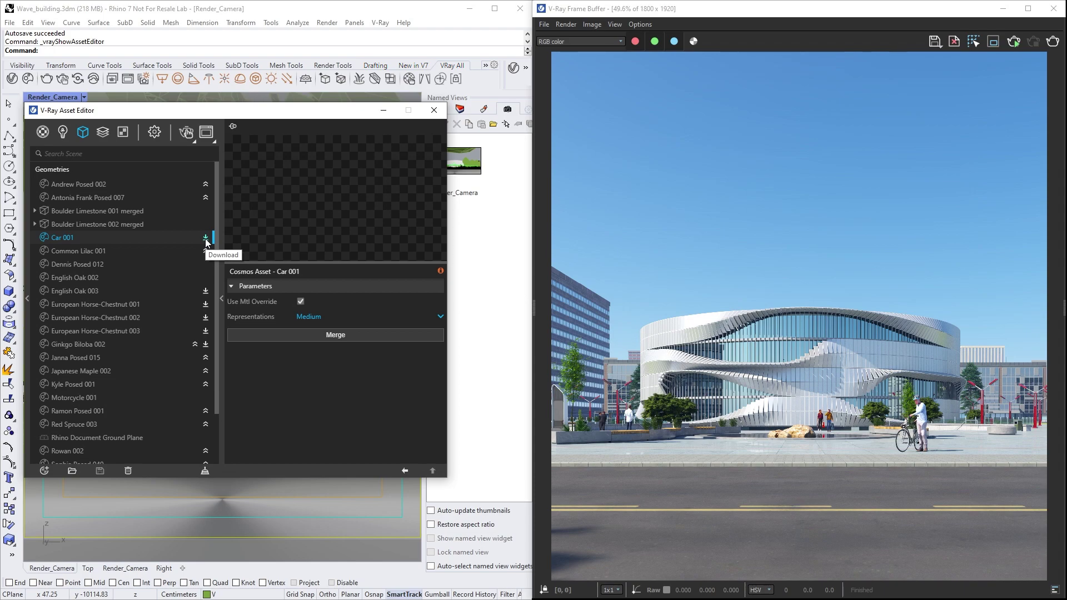
left_click(206, 237)
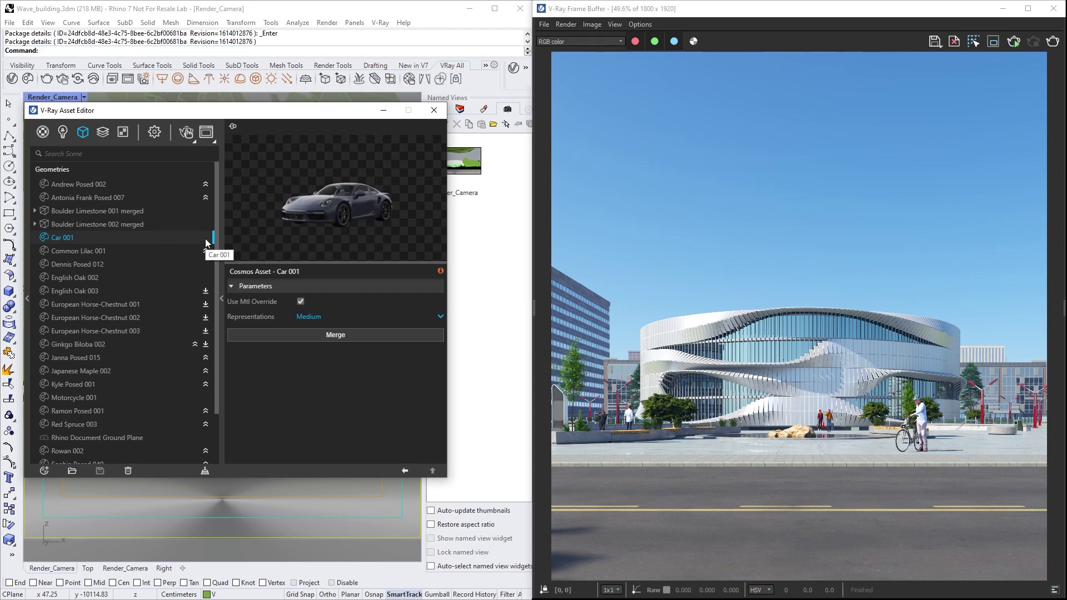
Download the remaining missing trees, English Oak 003 and Ginkgo Biloba 002, and start an interactive render.
left_click(172, 292)
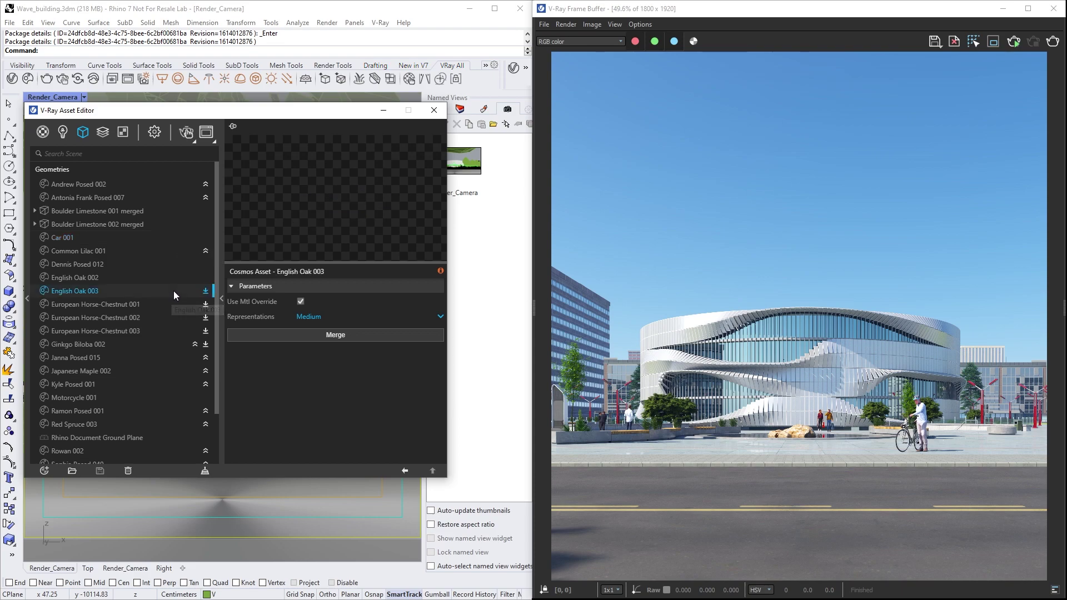
left_click(172, 344)
right_click(171, 344)
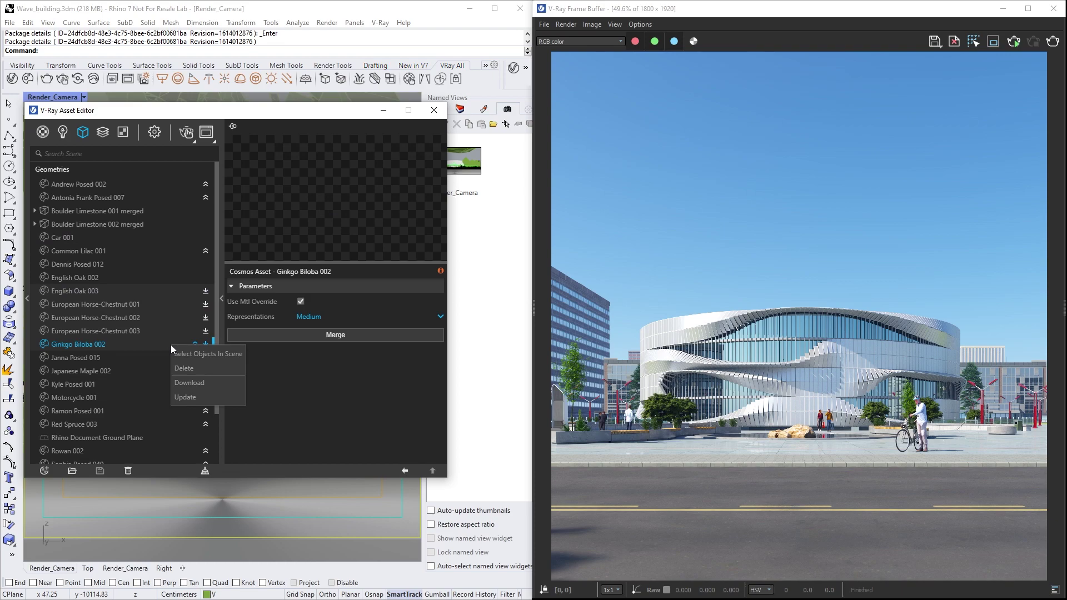
left_click(185, 382)
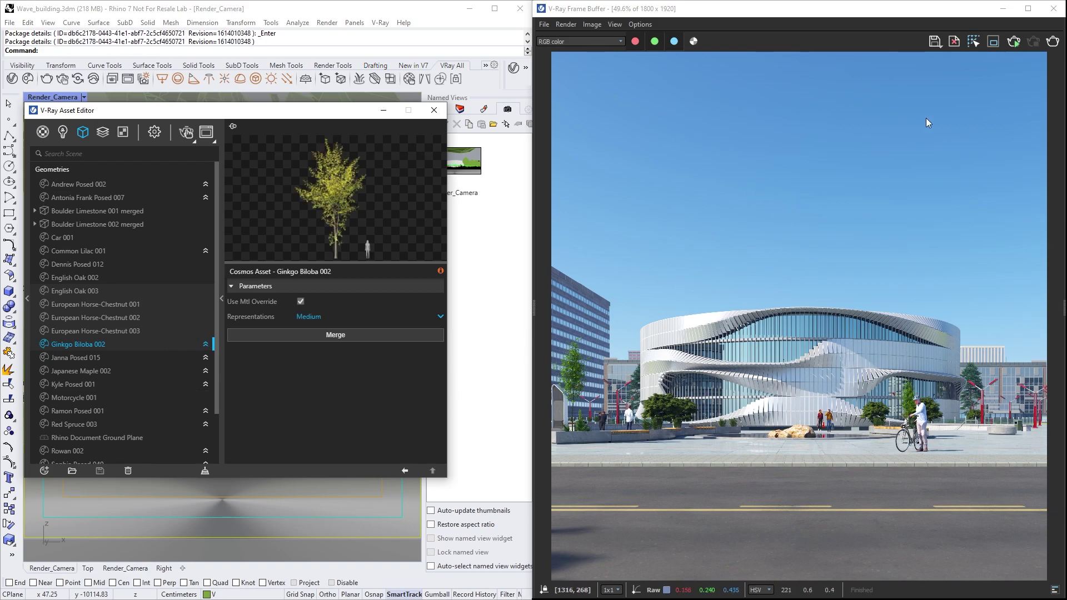
left_click(1013, 42)
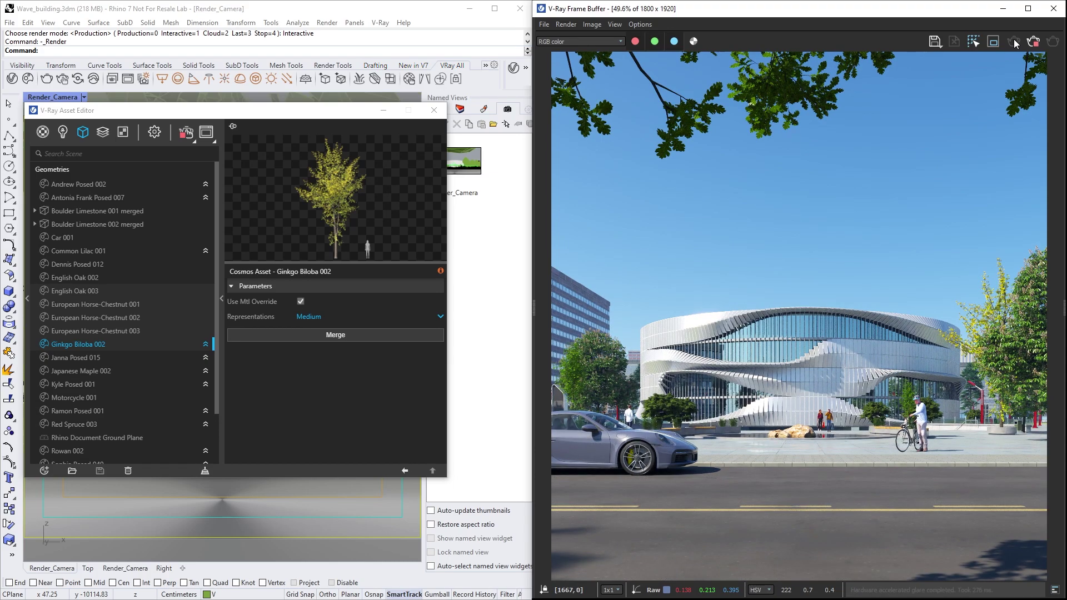
Stop the interactive render and keep Car 001's representation at Medium.
left_click(1032, 42)
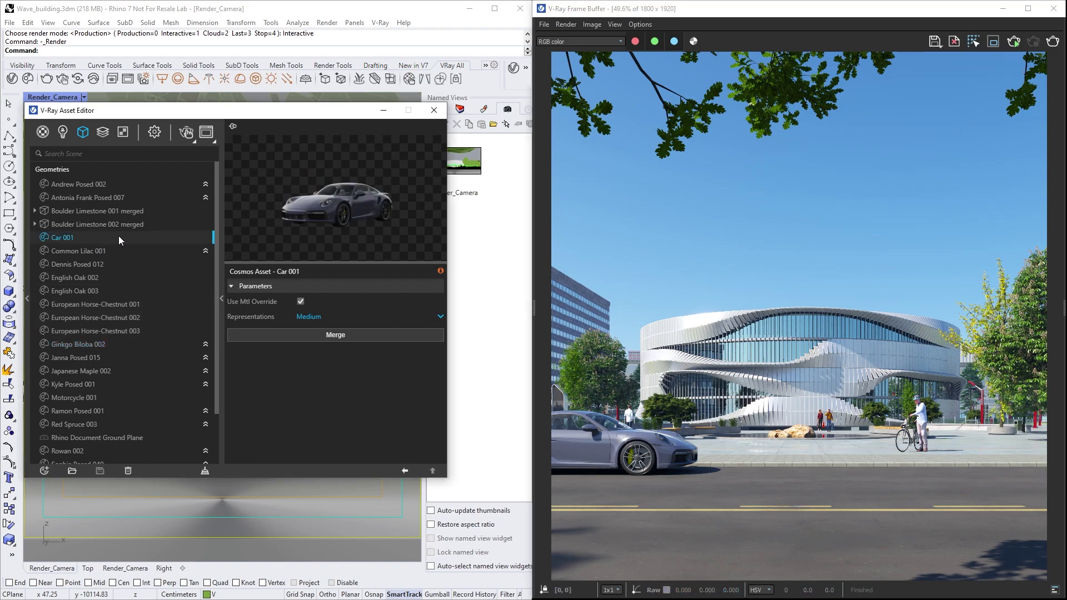
left_click(312, 316)
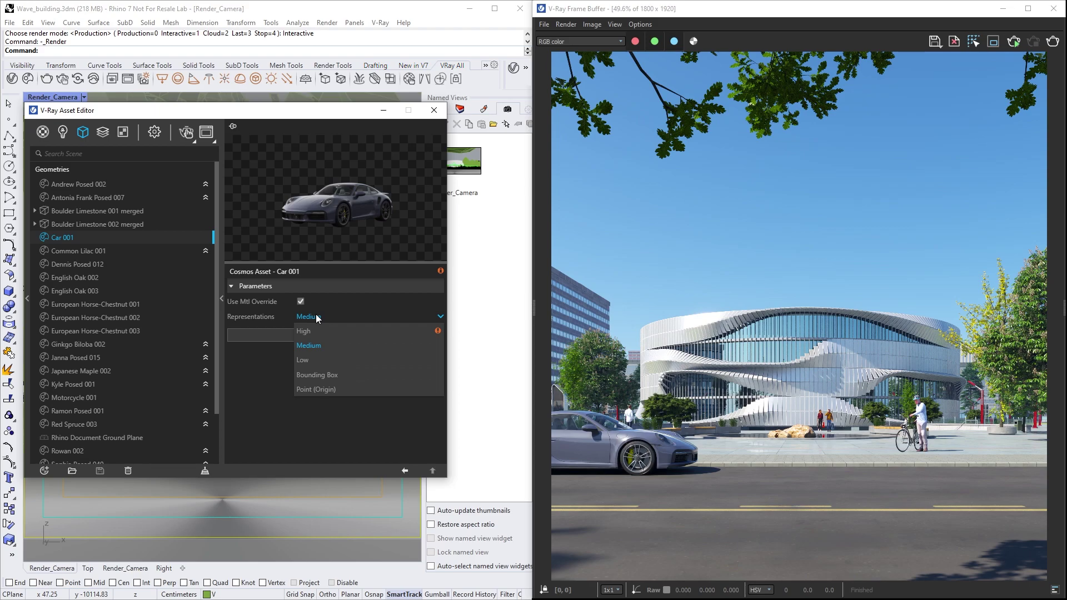
left_click(316, 317)
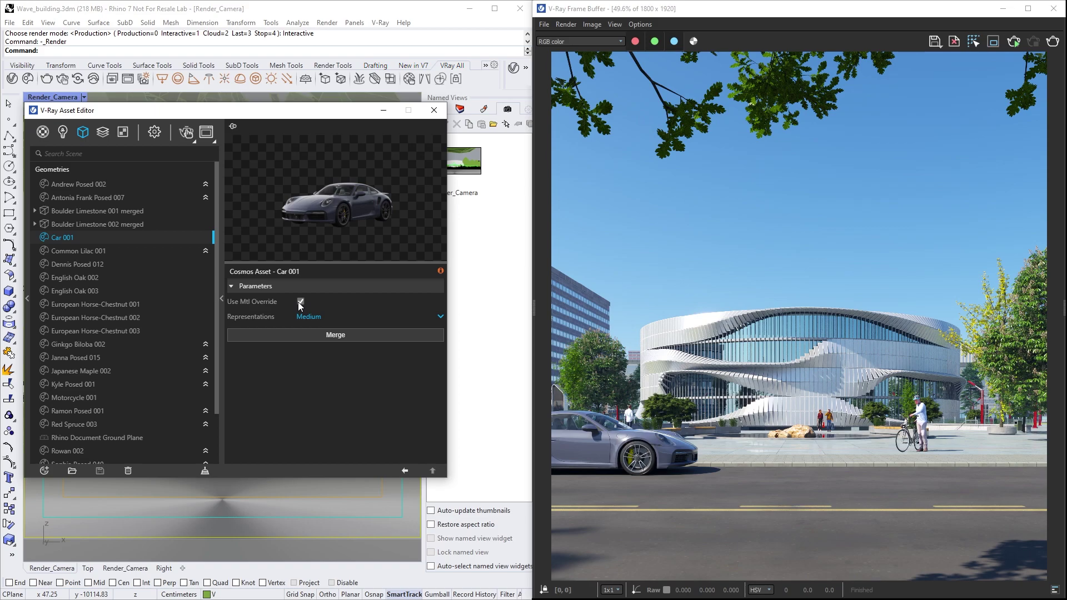
Merge Car 001 and set its Carpaint_mtl diffuse colour to a slightly brightened blue.
left_click(309, 335)
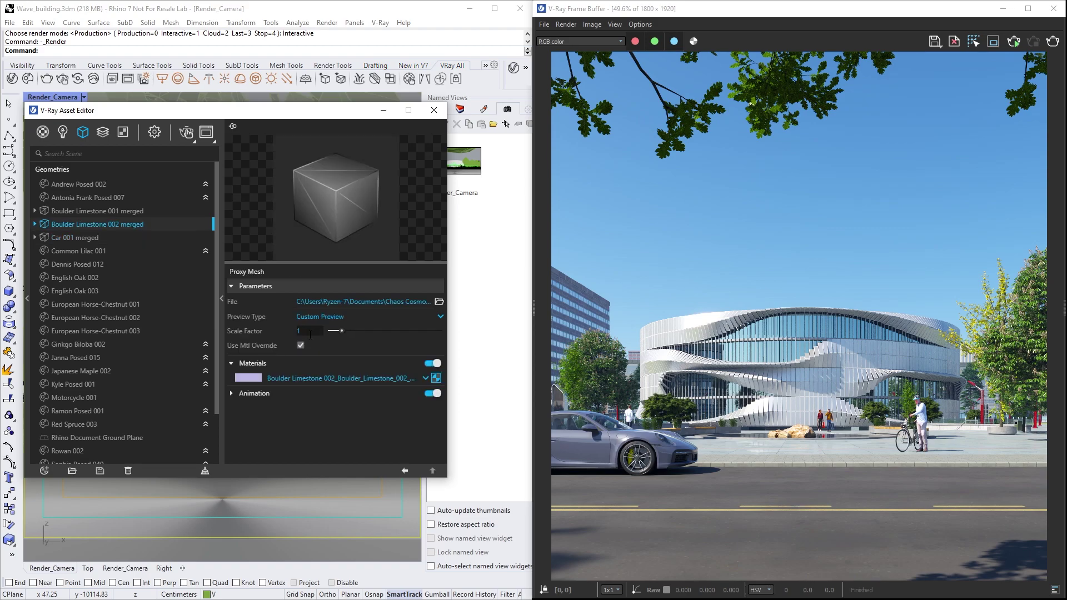
left_click(122, 238)
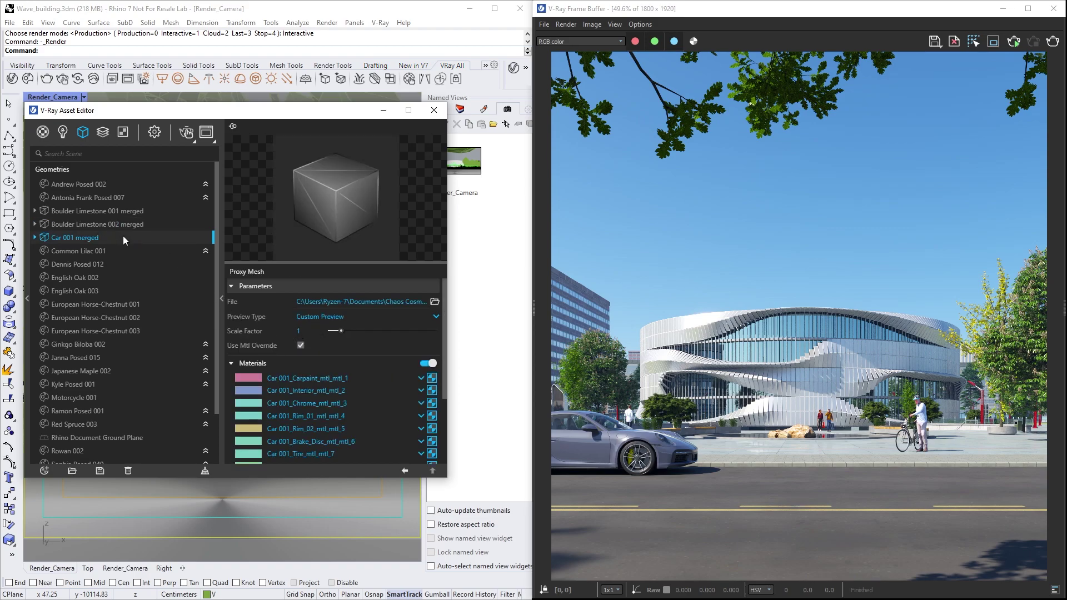
scroll(357, 378, "down", 2)
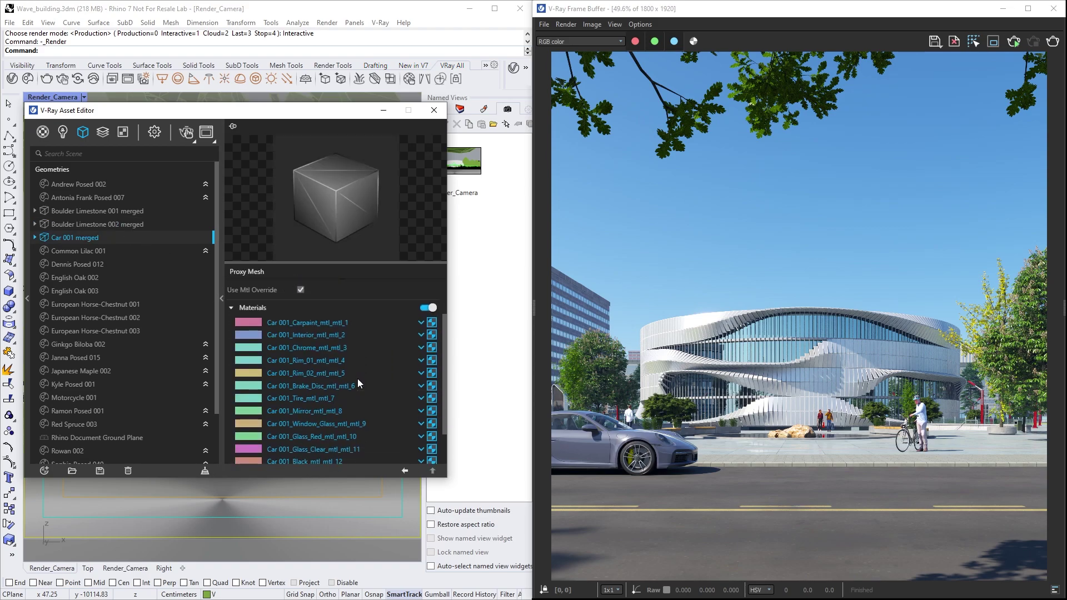
left_click(432, 323)
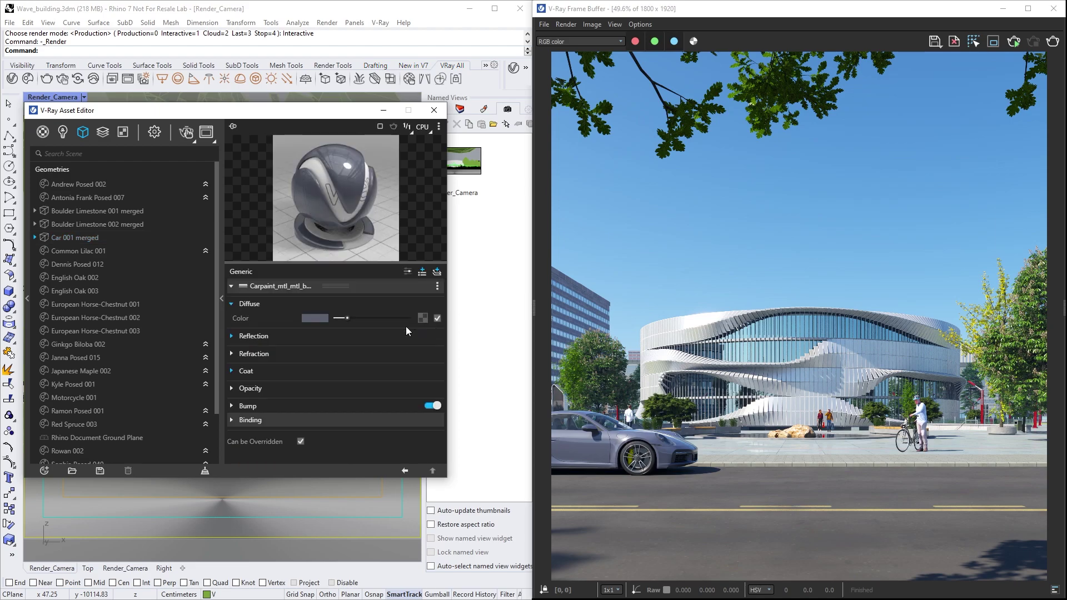
left_click(316, 319)
left_click(471, 245)
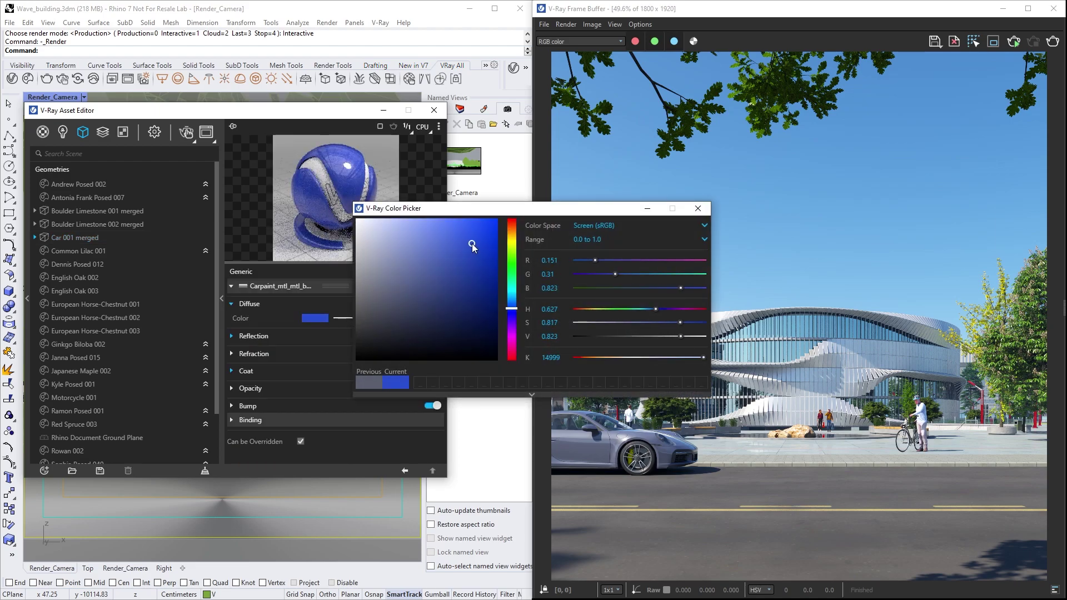
left_click_drag(471, 243, 472, 238)
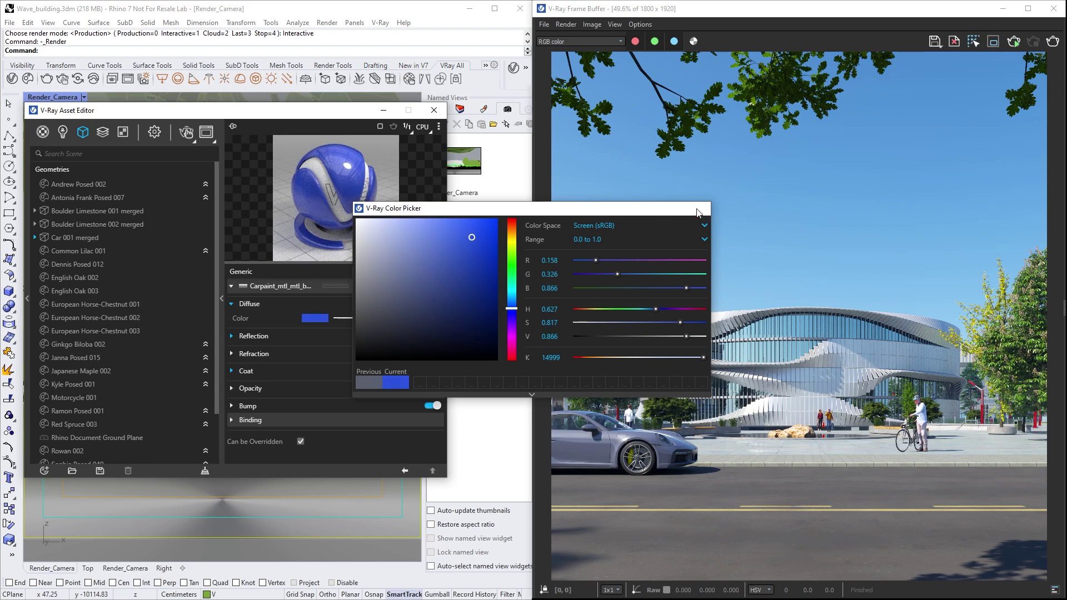